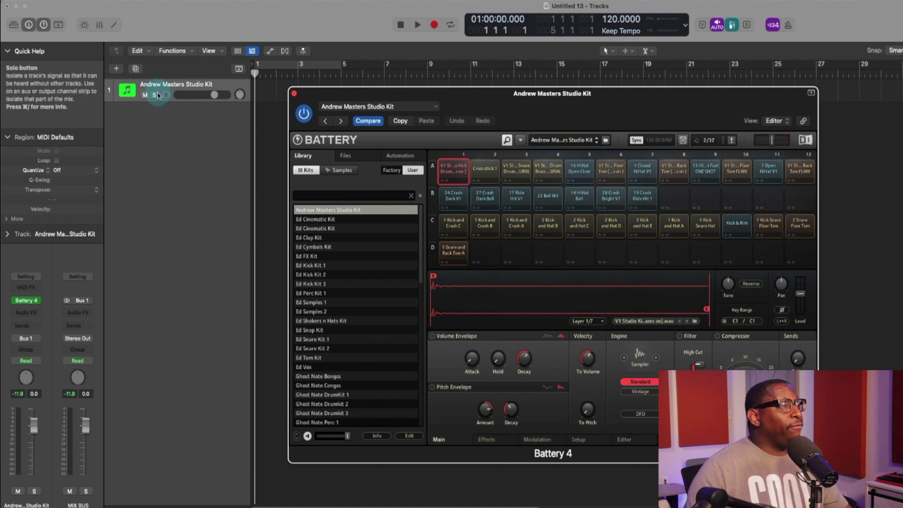
Show the mixer, move the Battery 4 window clear of the tracks area, and select the drum kit's channel strip
{"action": "key", "text": "x"}
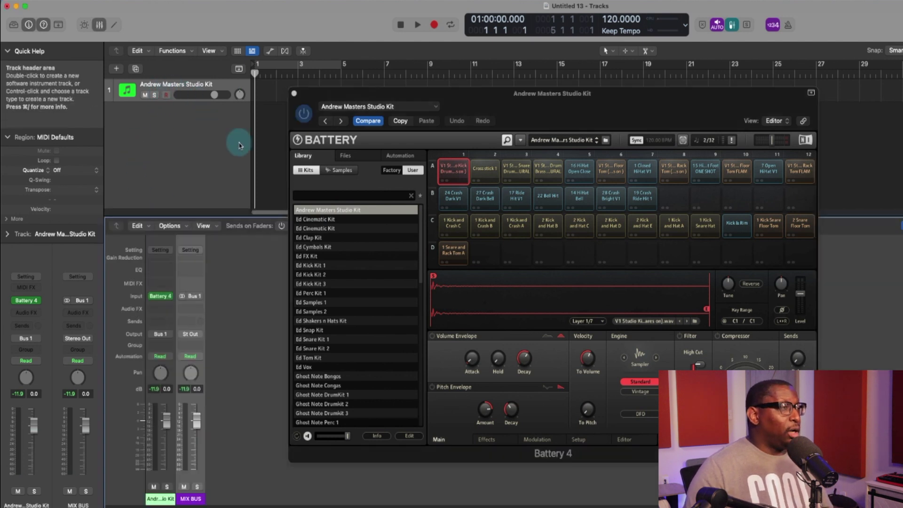
{"action": "left_click_drag", "start_coordinate": [470, 101], "coordinate": [660, 82]}
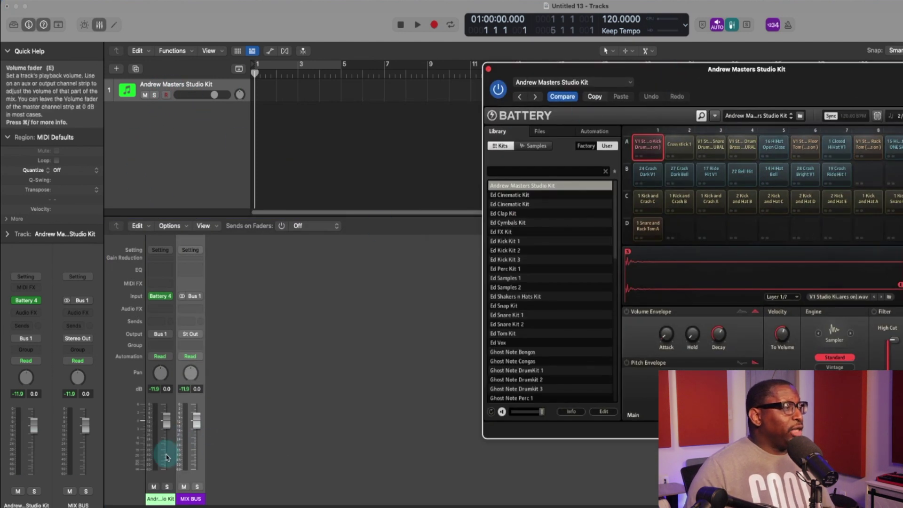
{"action": "left_click", "coordinate": [164, 499]}
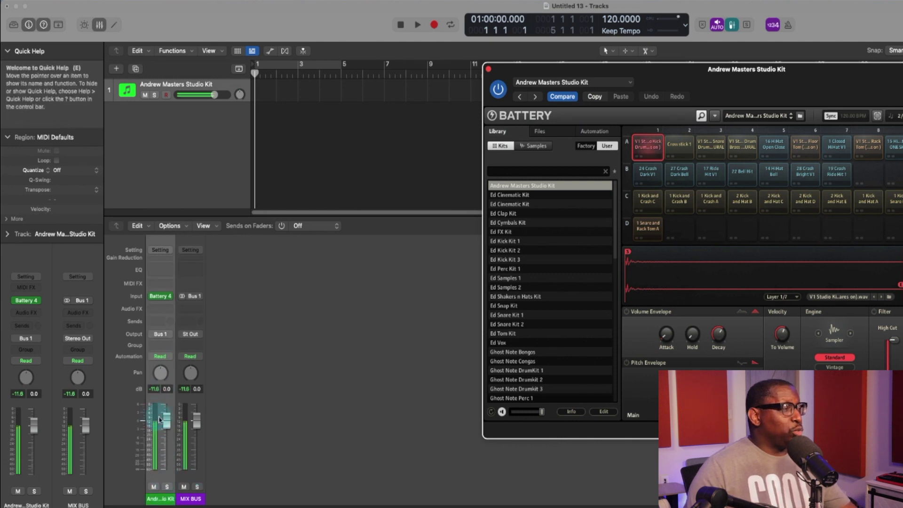
{"action": "left_click", "coordinate": [185, 416]}
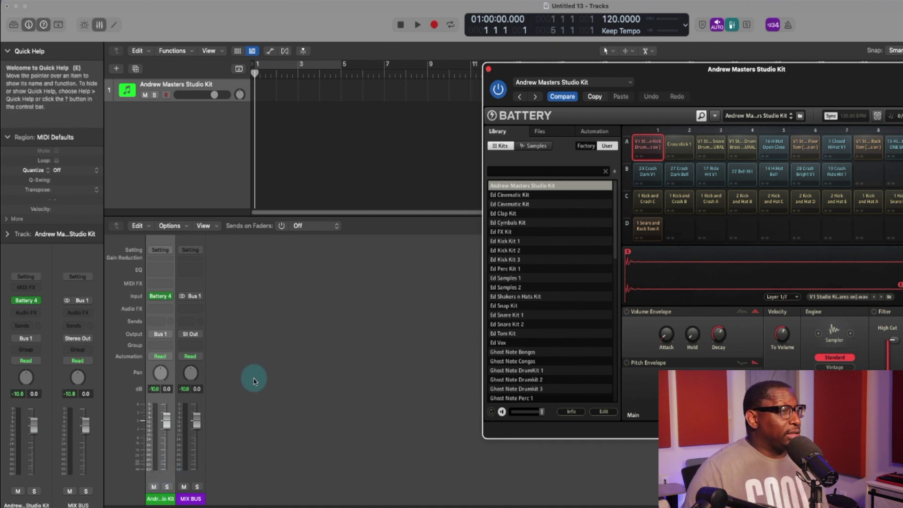
Remove the current instrument from the drum kit channel and load Battery 4 there as Multi-Output (16xStereo)
{"action": "left_click", "coordinate": [171, 299]}
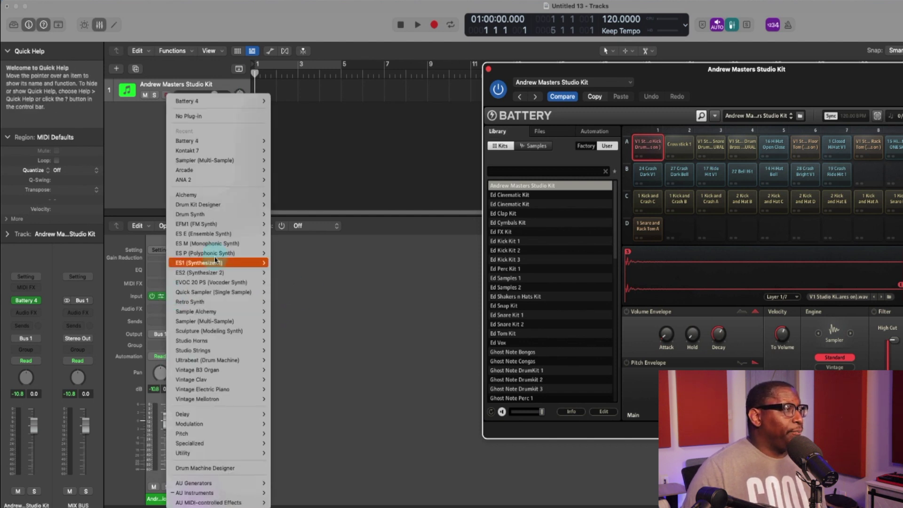
{"action": "left_click", "coordinate": [217, 116]}
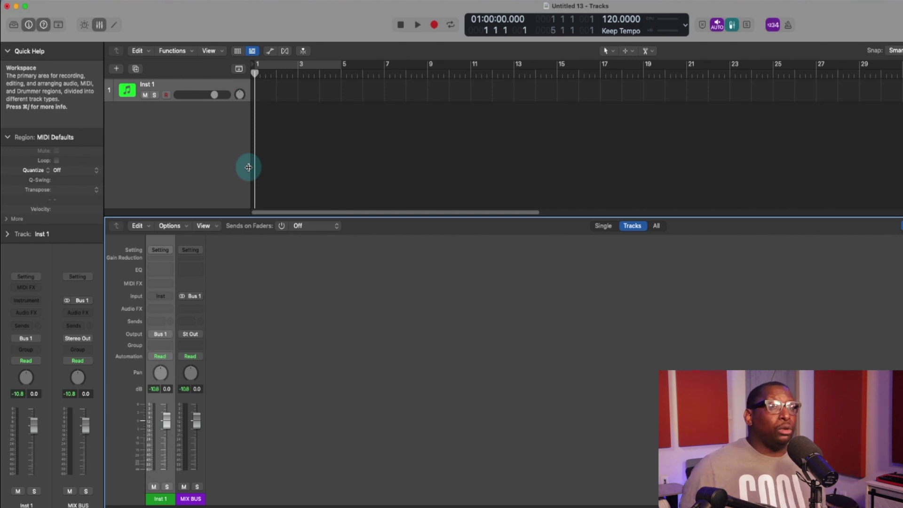
{"action": "left_click", "coordinate": [165, 297]}
{"action": "mouse_move", "coordinate": [205, 142]}
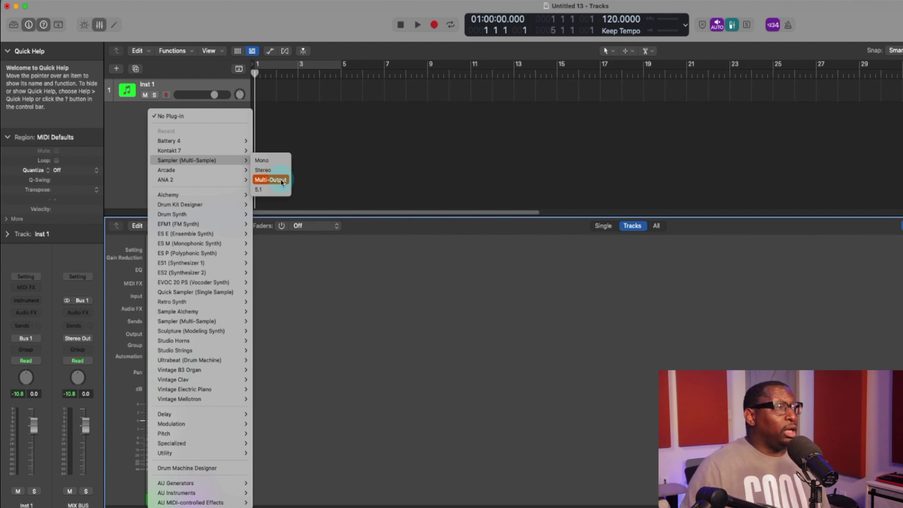
{"action": "mouse_move", "coordinate": [229, 181]}
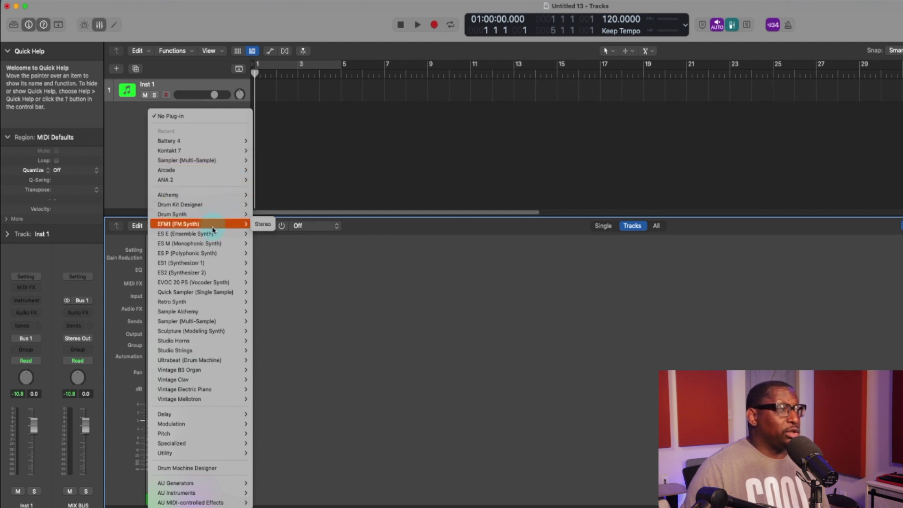
{"action": "mouse_move", "coordinate": [206, 313]}
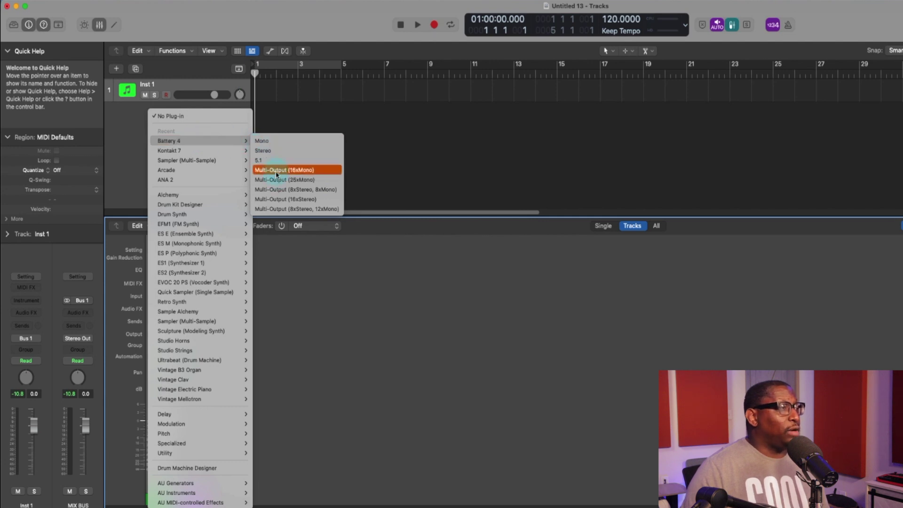
{"action": "left_click", "coordinate": [281, 199]}
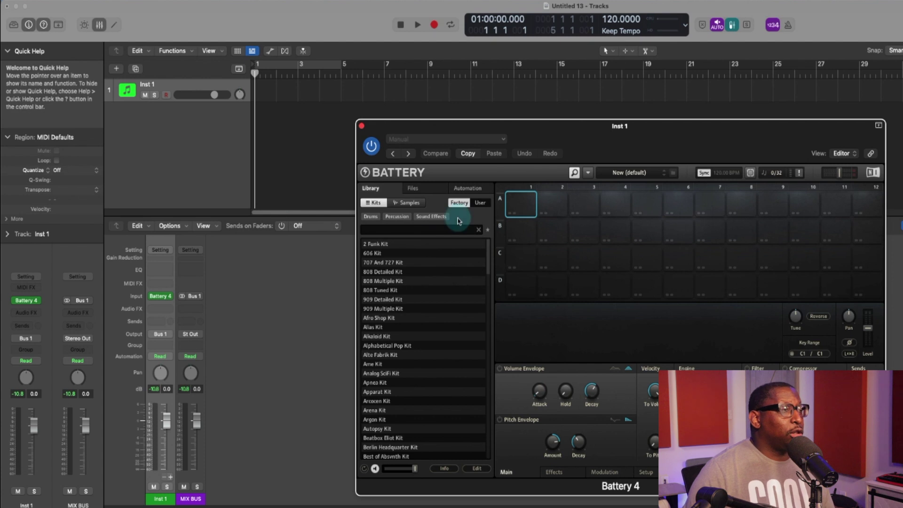
Load the Andrew Masters Studio Kit from Battery's user kits and route kick cell A1 to direct output St 3/4
{"action": "left_click", "coordinate": [480, 203]}
{"action": "double_click", "coordinate": [388, 249]}
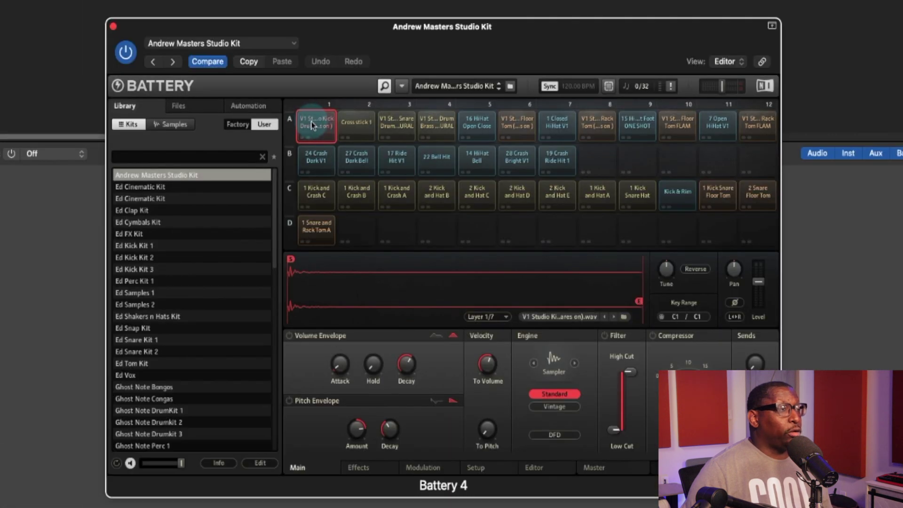
{"action": "right_click", "coordinate": [312, 125]}
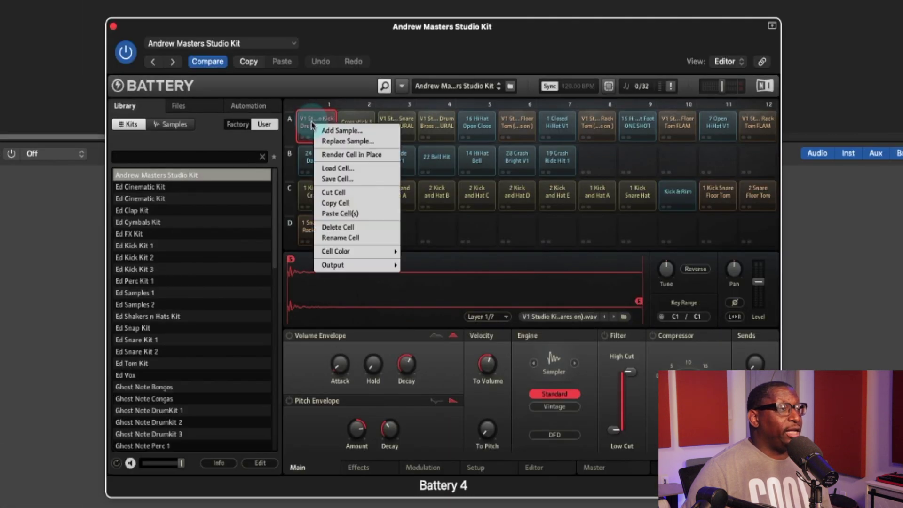
{"action": "mouse_move", "coordinate": [342, 267]}
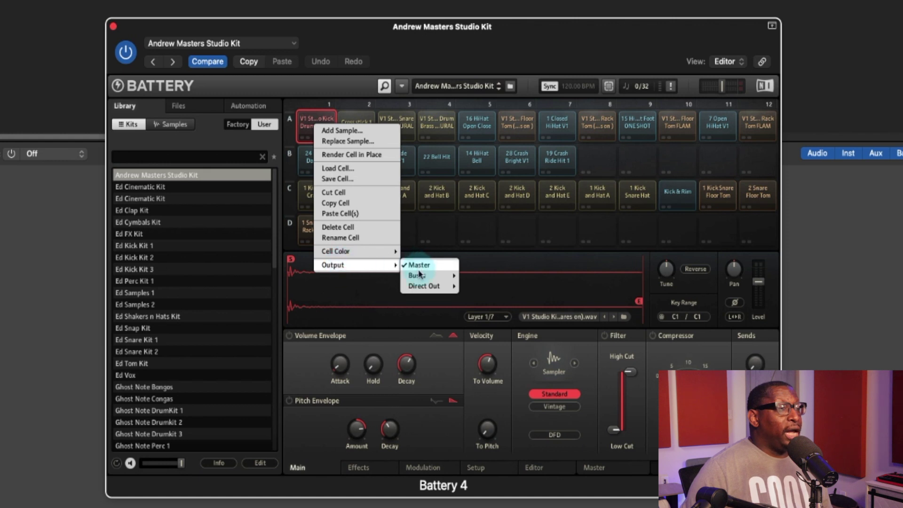
{"action": "mouse_move", "coordinate": [420, 280]}
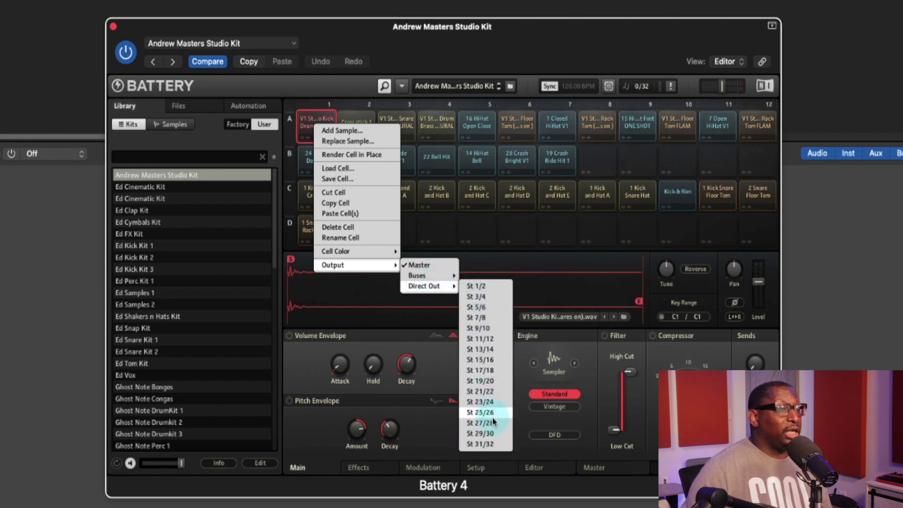
{"action": "left_click", "coordinate": [482, 298]}
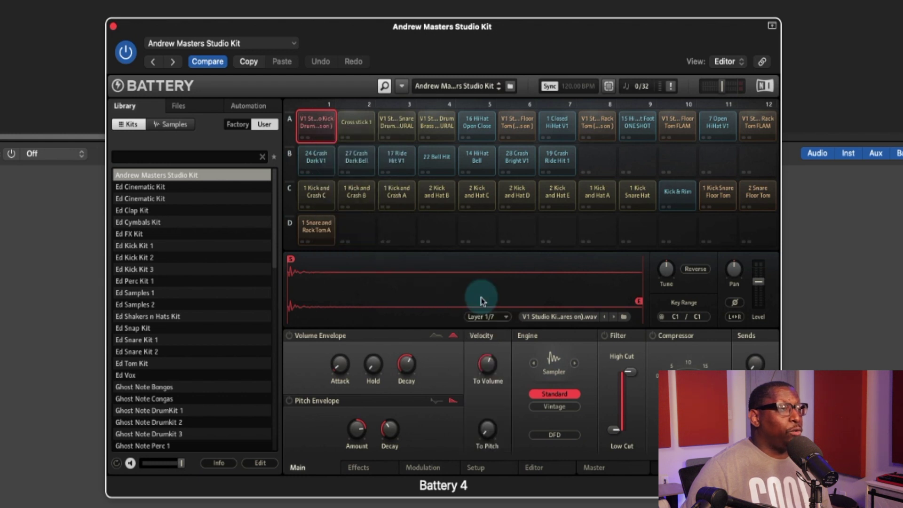
Route the snare drum in cell A3 to direct output St 5/6
{"action": "right_click", "coordinate": [405, 131]}
{"action": "mouse_move", "coordinate": [442, 267]}
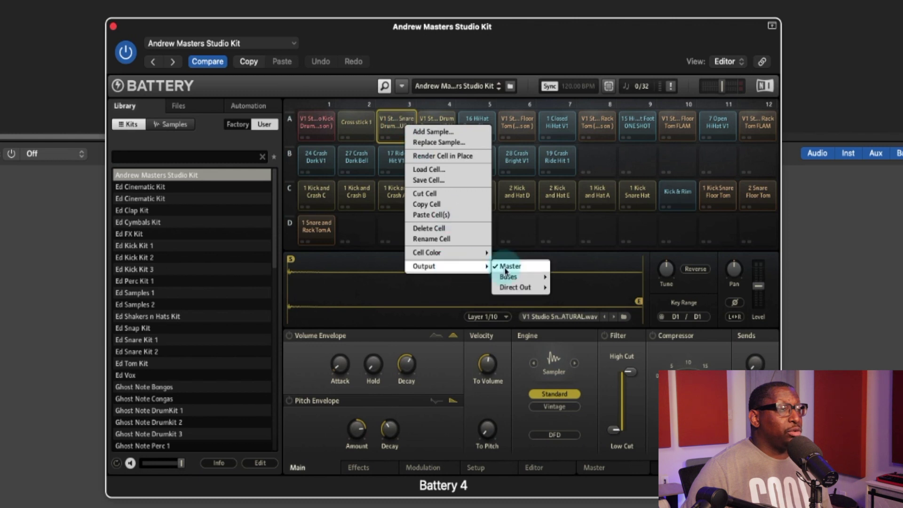
{"action": "mouse_move", "coordinate": [518, 287]}
{"action": "left_click", "coordinate": [565, 309]}
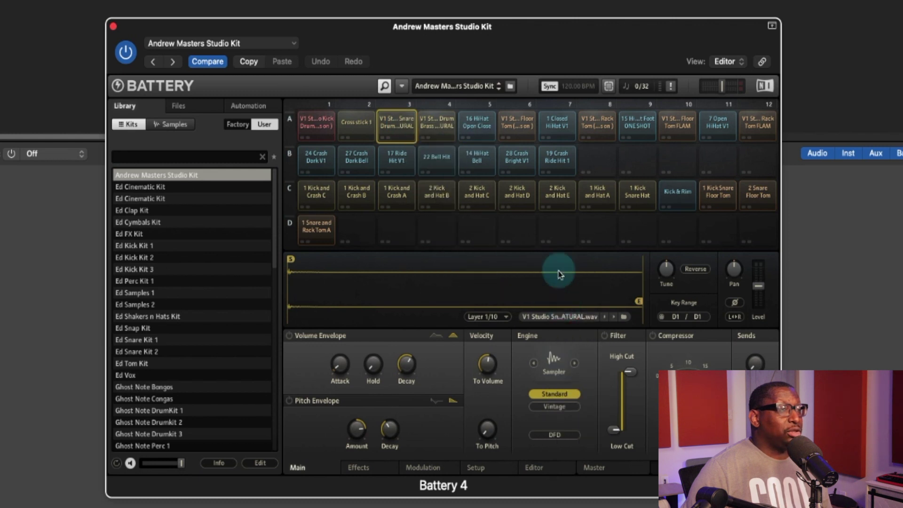
Route the closed hi-hat in cell A7 to direct output St 7/8
{"action": "left_click", "coordinate": [558, 124]}
{"action": "right_click", "coordinate": [561, 129]}
{"action": "mouse_move", "coordinate": [625, 269]}
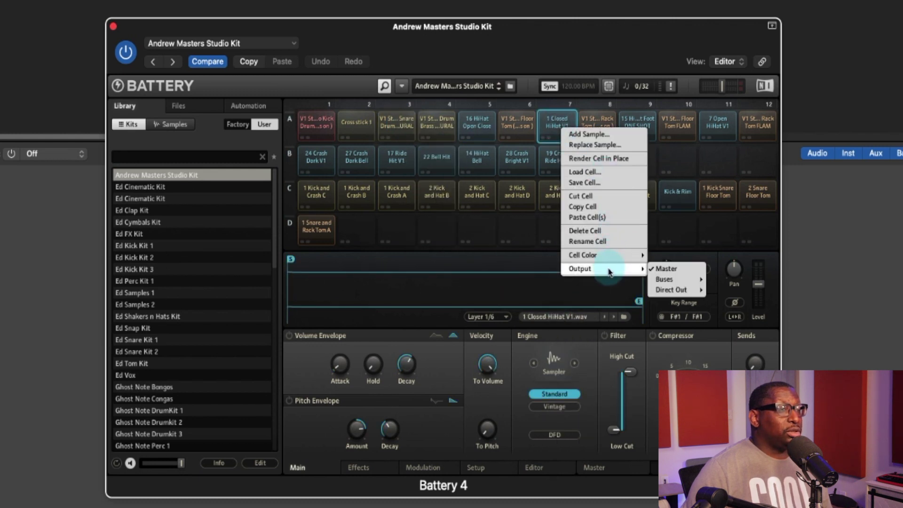
{"action": "mouse_move", "coordinate": [678, 290]}
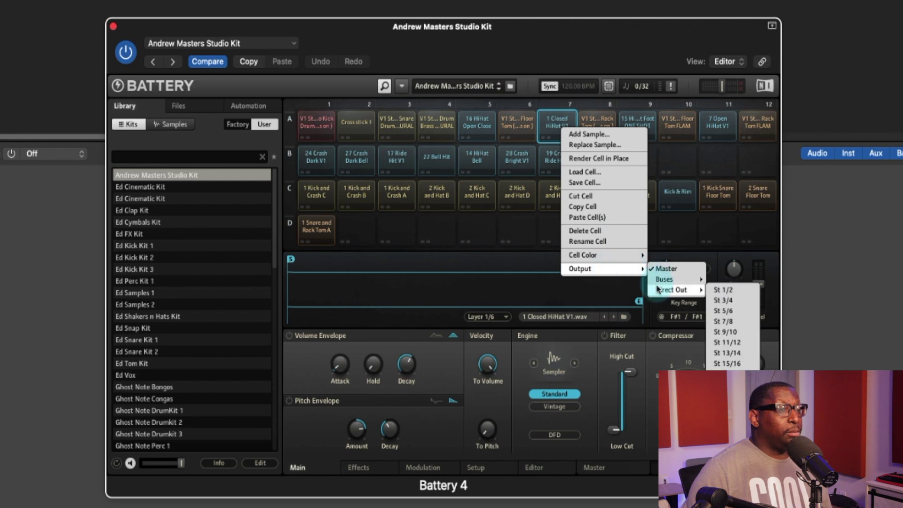
{"action": "left_click", "coordinate": [726, 322]}
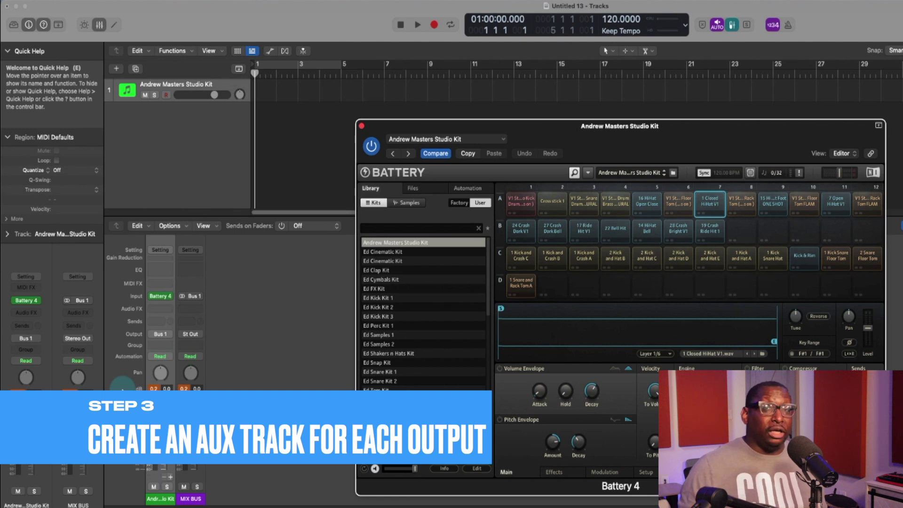
Close the Battery 4 window and create three new auxiliary channel strips in the mixer
{"action": "left_click", "coordinate": [362, 126]}
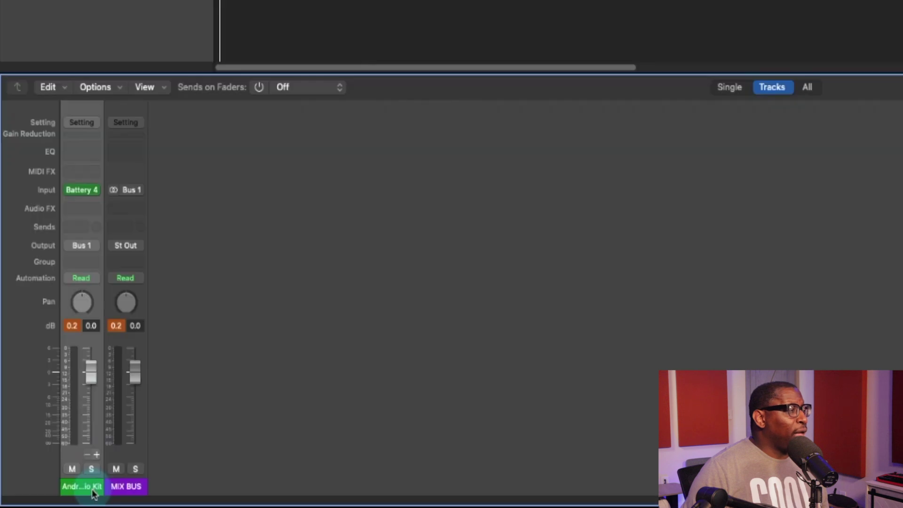
{"action": "left_click", "coordinate": [145, 86]}
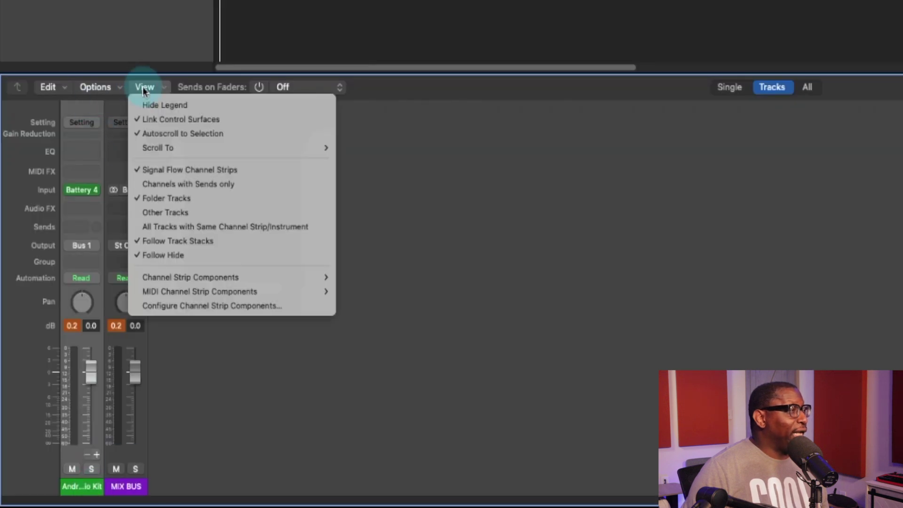
{"action": "left_click", "coordinate": [106, 89]}
{"action": "left_click", "coordinate": [114, 104]}
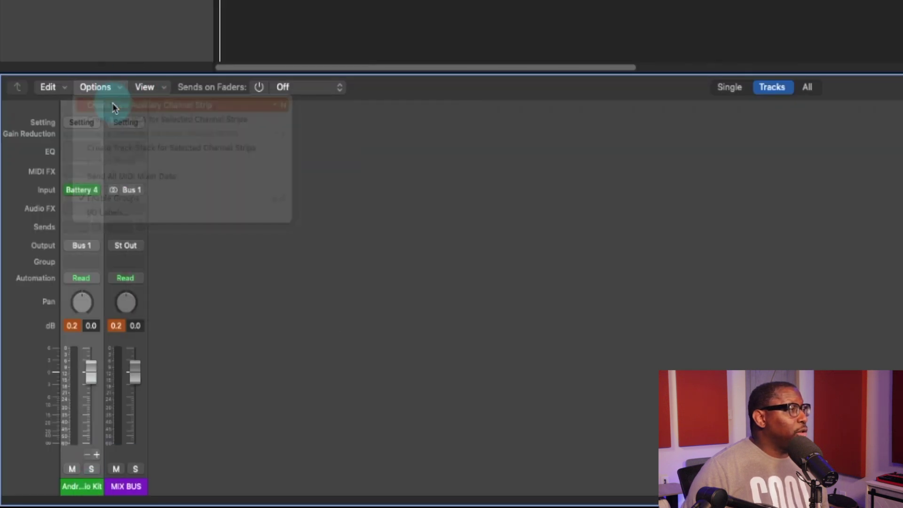
{"action": "left_click", "coordinate": [146, 87]}
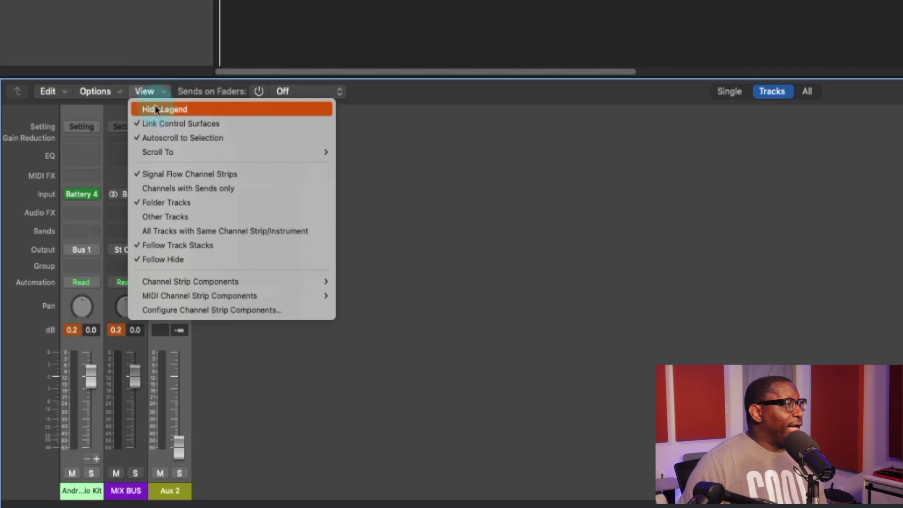
{"action": "left_click", "coordinate": [115, 92]}
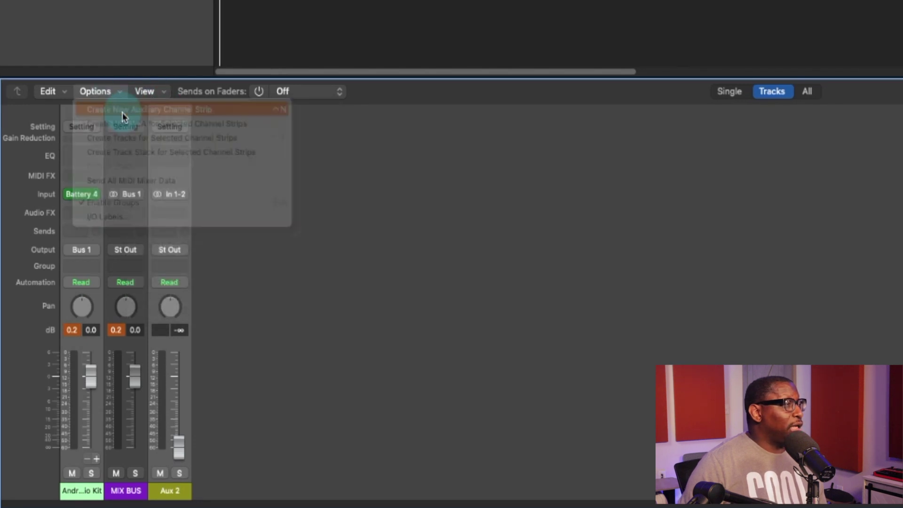
{"action": "left_click", "coordinate": [122, 111]}
{"action": "left_click", "coordinate": [110, 90]}
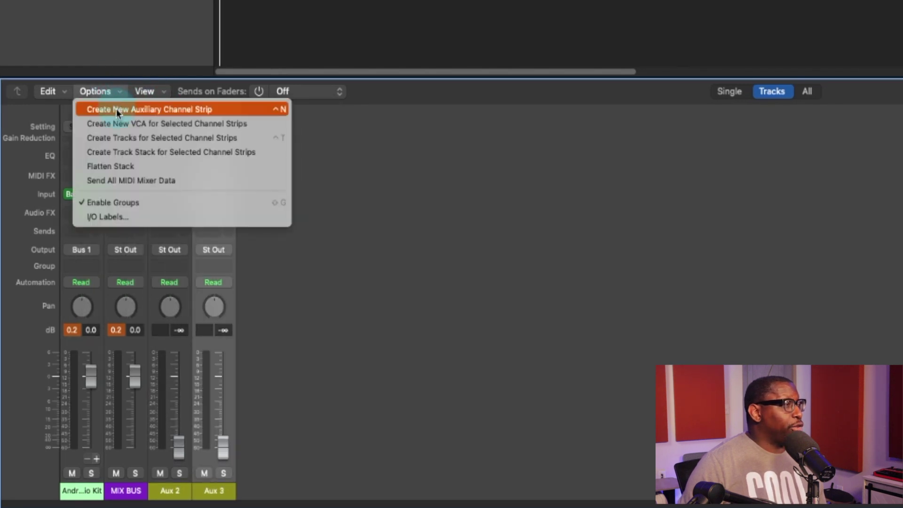
{"action": "left_click", "coordinate": [116, 109]}
Rename the three new auxiliary channel strips Kick, Snare and Hat, in that order
{"action": "double_click", "coordinate": [170, 491]}
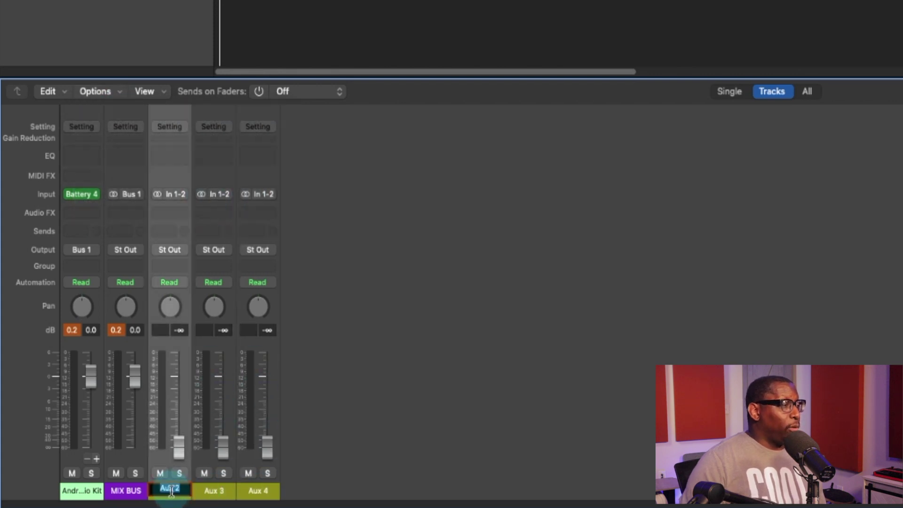
{"action": "type", "text": "Kick"}
{"action": "key", "text": "Return"}
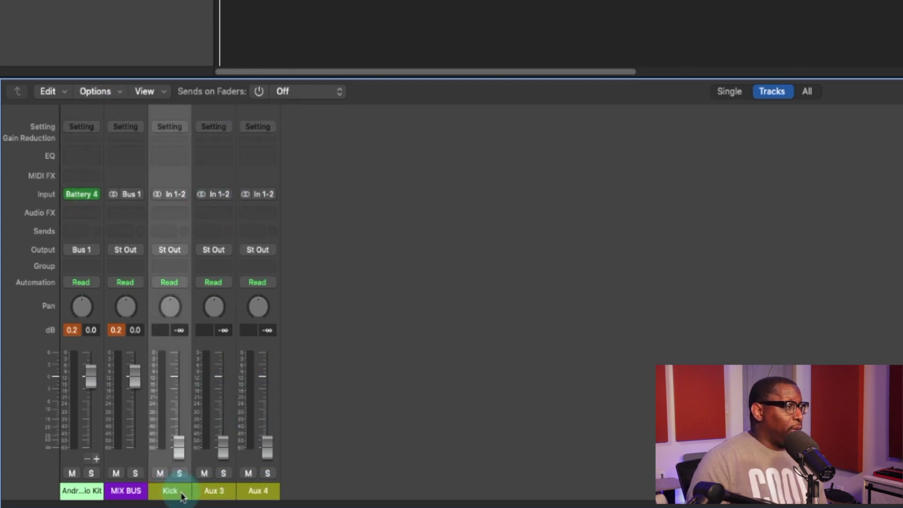
{"action": "double_click", "coordinate": [205, 491]}
{"action": "type", "text": "Snare"}
{"action": "key", "text": "Return"}
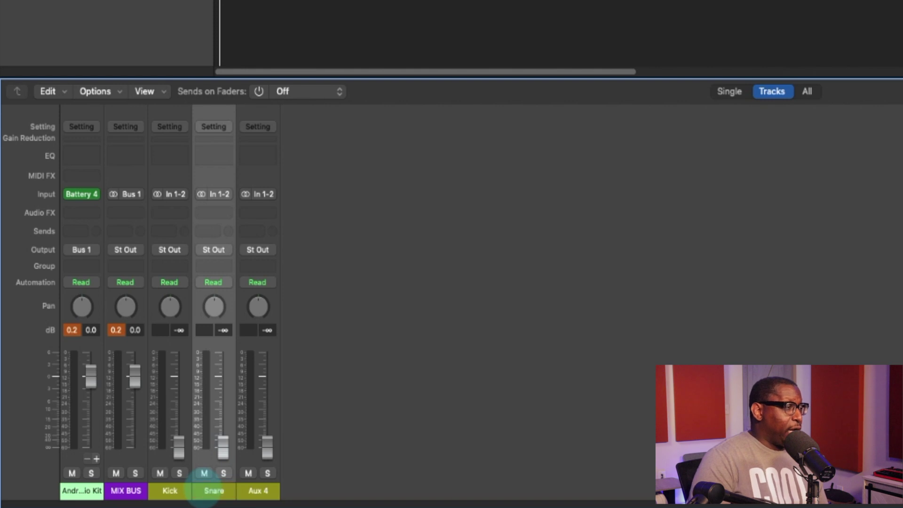
{"action": "double_click", "coordinate": [258, 490]}
{"action": "type", "text": "Hat"}
{"action": "key", "text": "Return"}
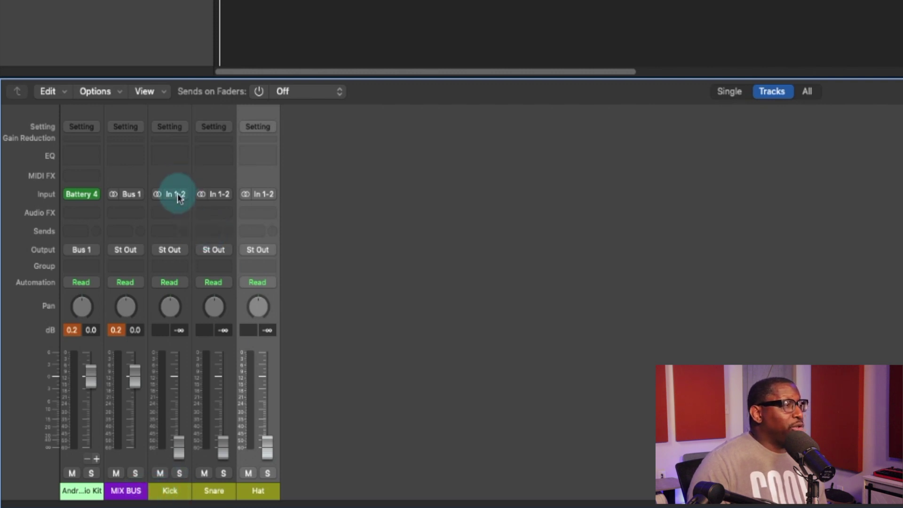
Set the Kick, Snare and Hat faders together to 0.0 dB, then end the group selection by selecting MIX BUS
{"action": "left_click", "coordinate": [173, 495]}
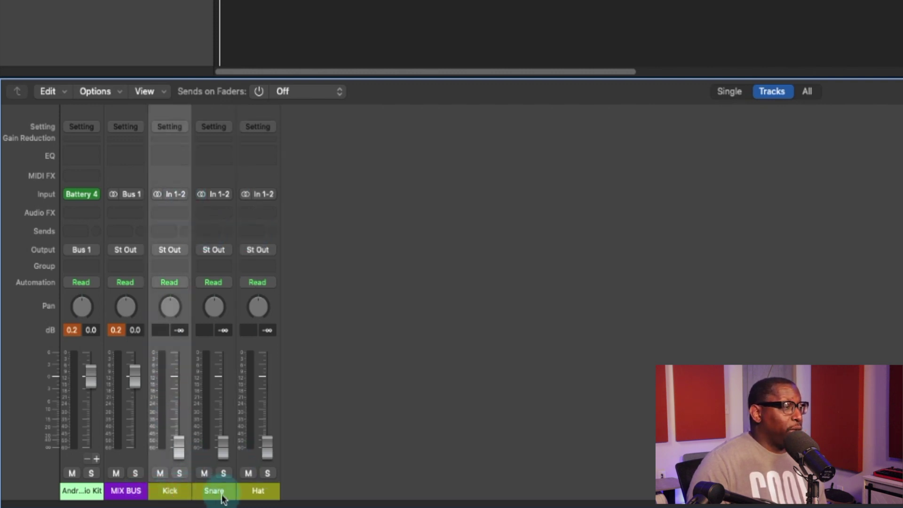
{"action": "left_click", "coordinate": [261, 492], "text": "shift"}
{"action": "left_click", "coordinate": [178, 447], "text": "alt"}
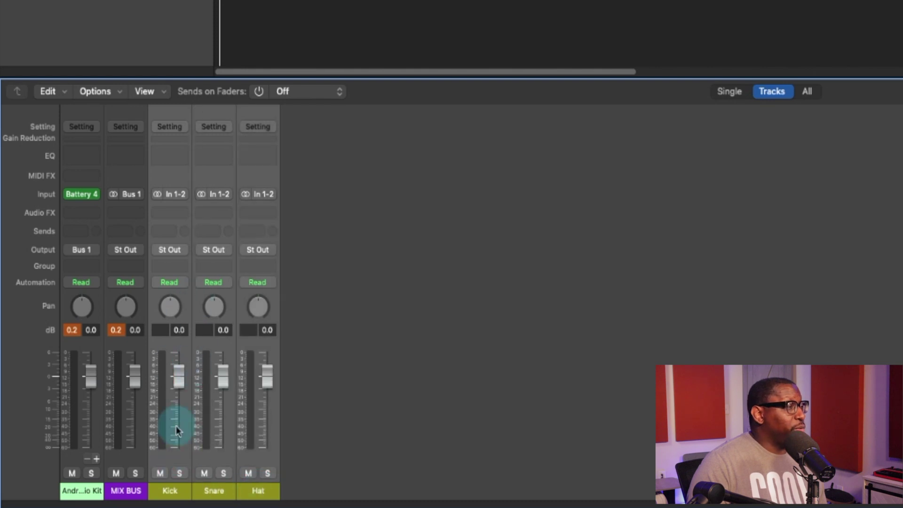
{"action": "left_click", "coordinate": [146, 492]}
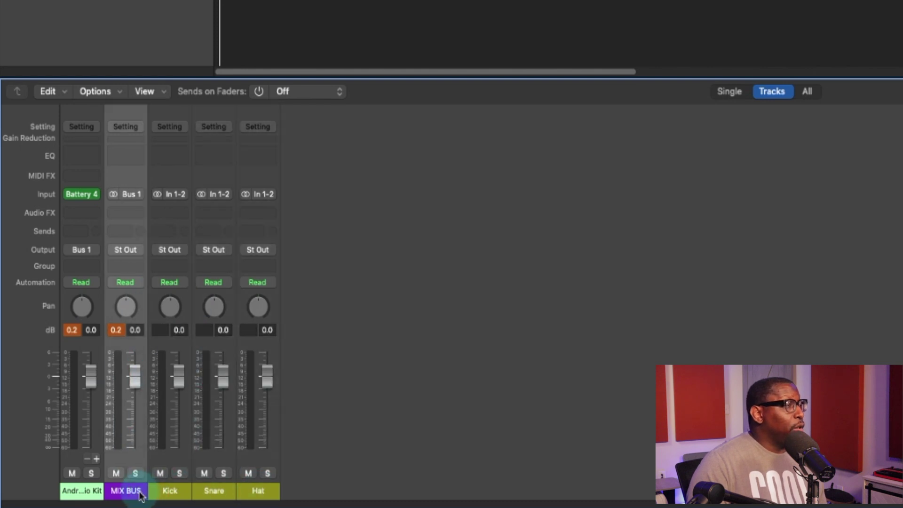
Set the Kick auxiliary's input to Inst 1 output Batt3-4 and select the Battery 4 instrument channel
{"action": "left_click", "coordinate": [182, 194]}
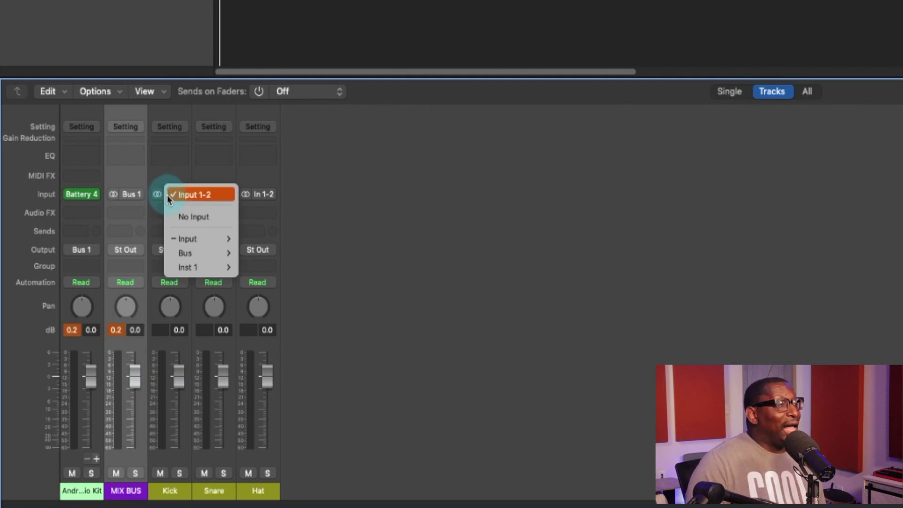
{"action": "mouse_move", "coordinate": [190, 241]}
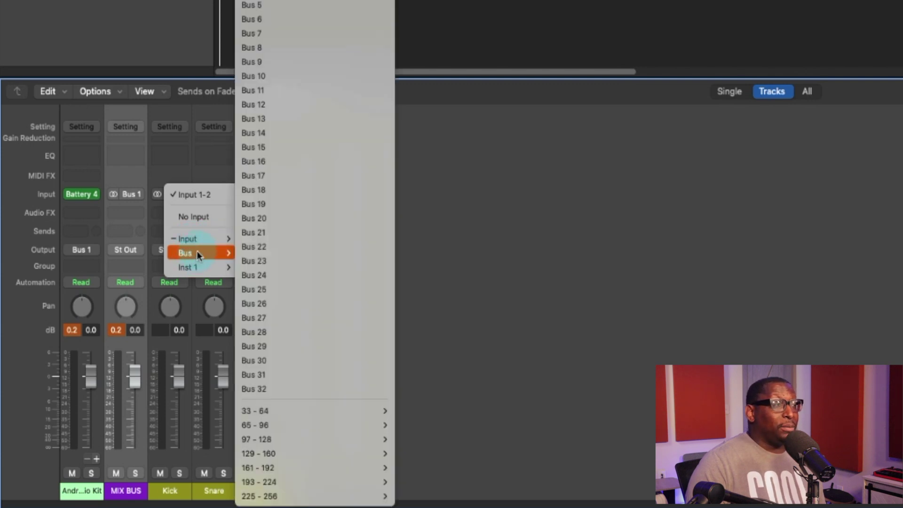
{"action": "mouse_move", "coordinate": [184, 265]}
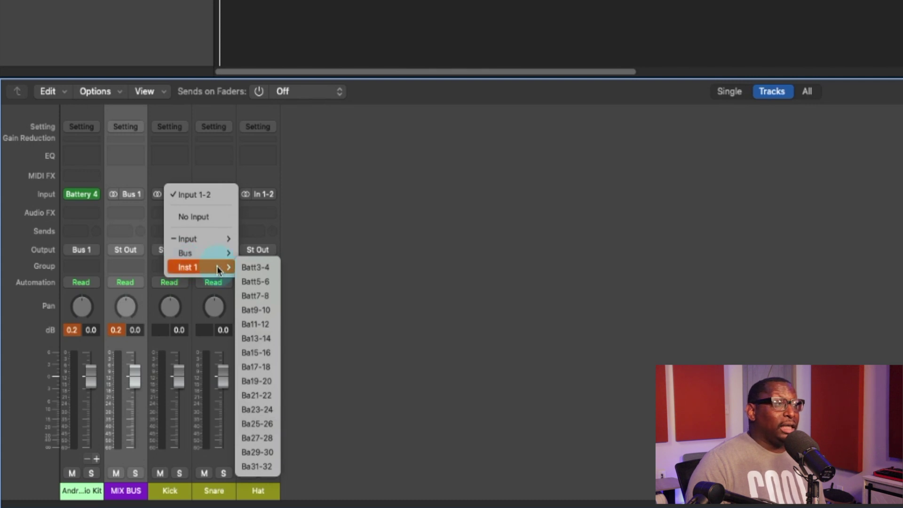
{"action": "left_click", "coordinate": [252, 268]}
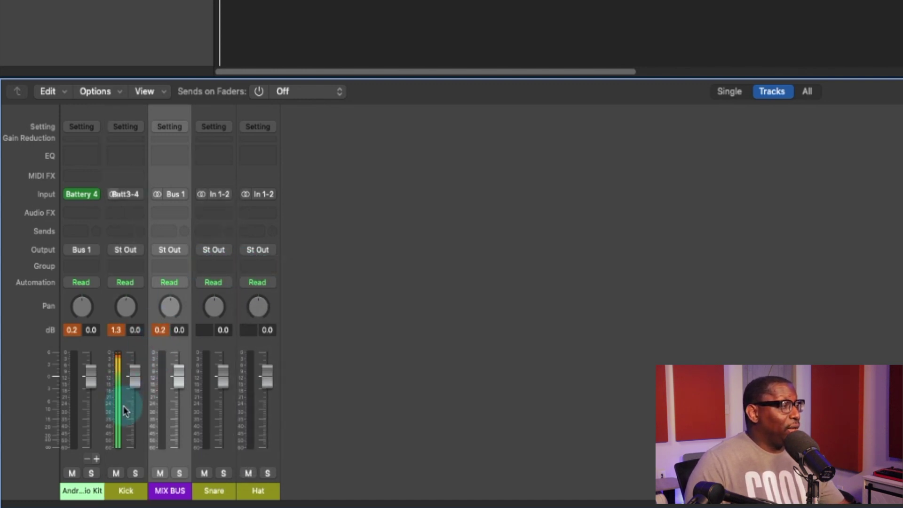
{"action": "left_click", "coordinate": [88, 490]}
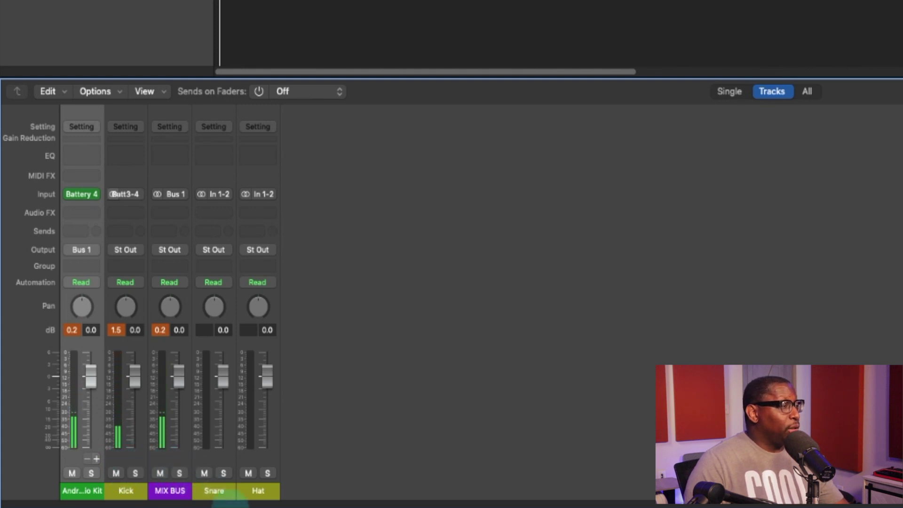
Set the Snare auxiliary's input to Inst 1 output Batt5-6 and the Hat auxiliary's input to Batt7-8
{"action": "left_click", "coordinate": [217, 197]}
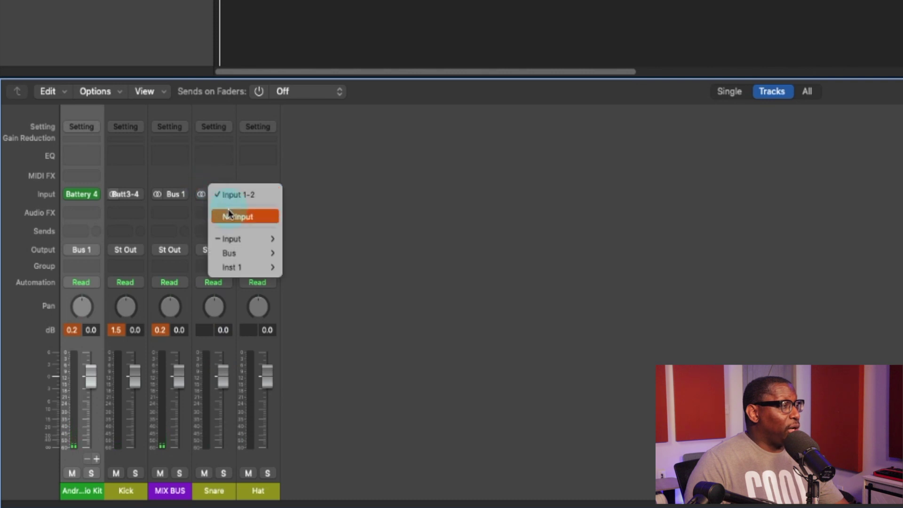
{"action": "left_click", "coordinate": [275, 266]}
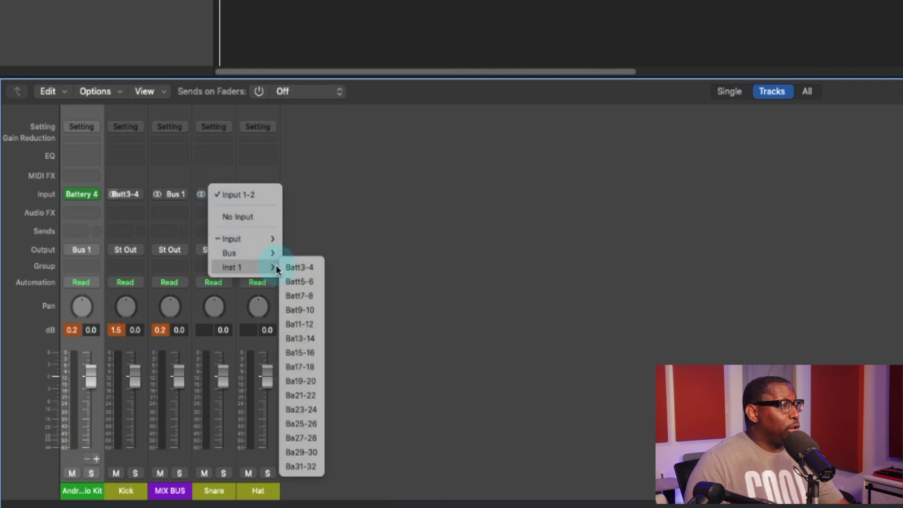
{"action": "left_click", "coordinate": [297, 282]}
{"action": "left_click", "coordinate": [262, 194]}
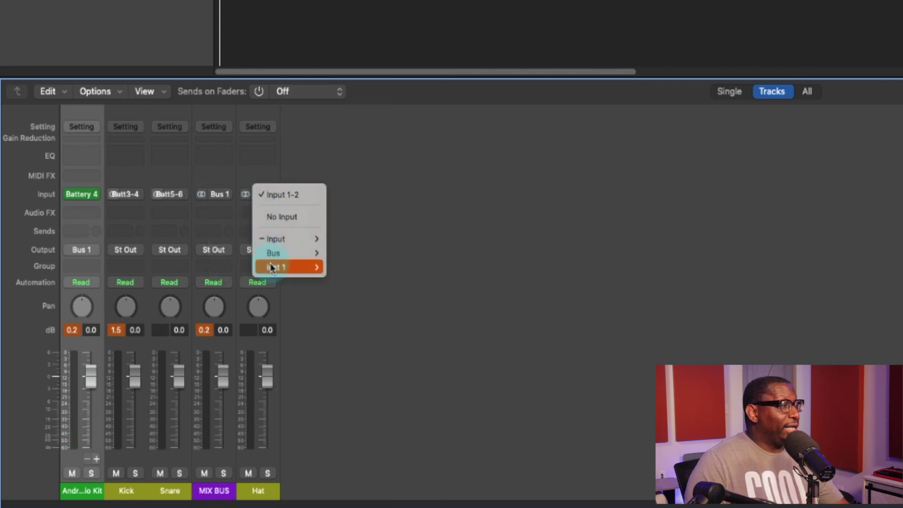
{"action": "left_click", "coordinate": [283, 267]}
{"action": "left_click", "coordinate": [348, 294]}
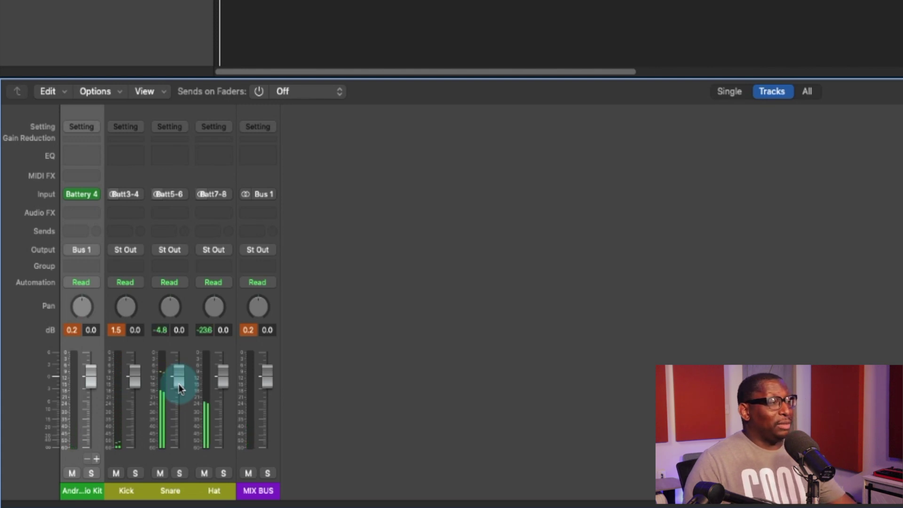
Expand the Andrew Masters Kit track stack, show its channels in the mixer, and select the Andrew Masters Studio Kit channel
{"action": "mouse_move", "coordinate": [82, 203]}
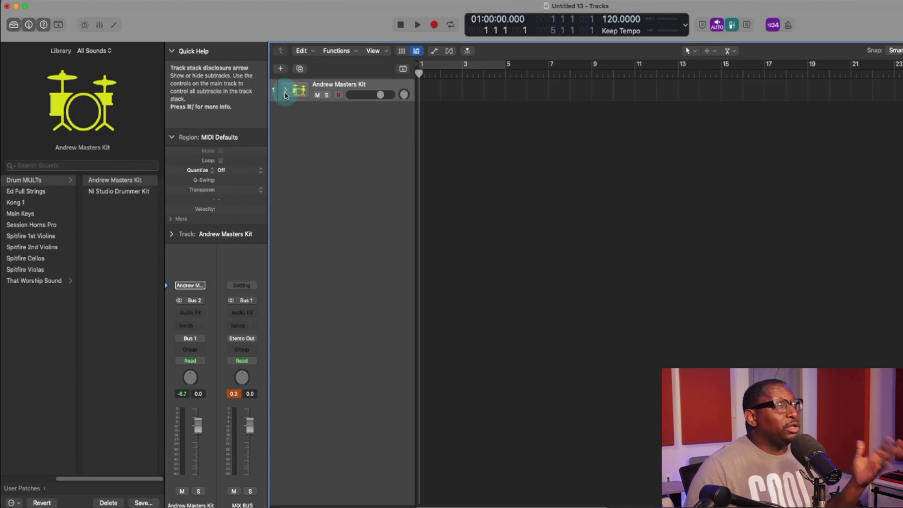
{"action": "left_click", "coordinate": [285, 94]}
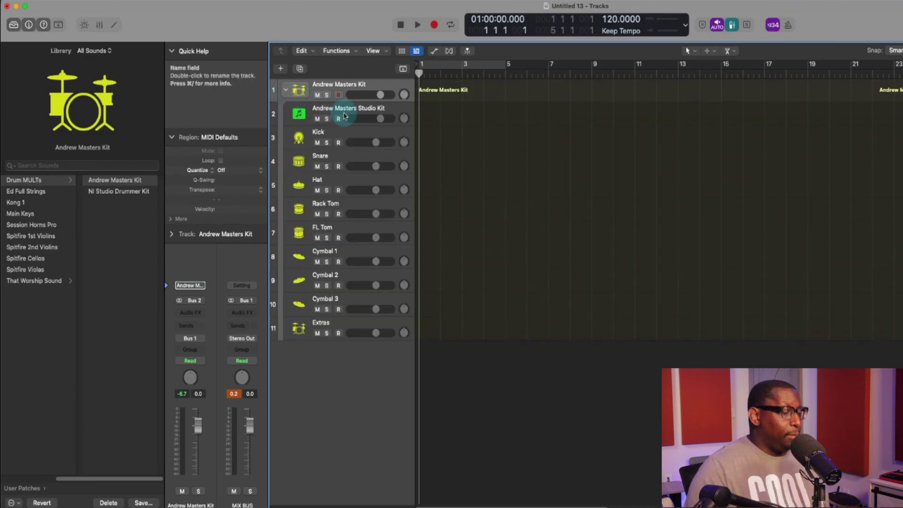
{"action": "key", "text": "x"}
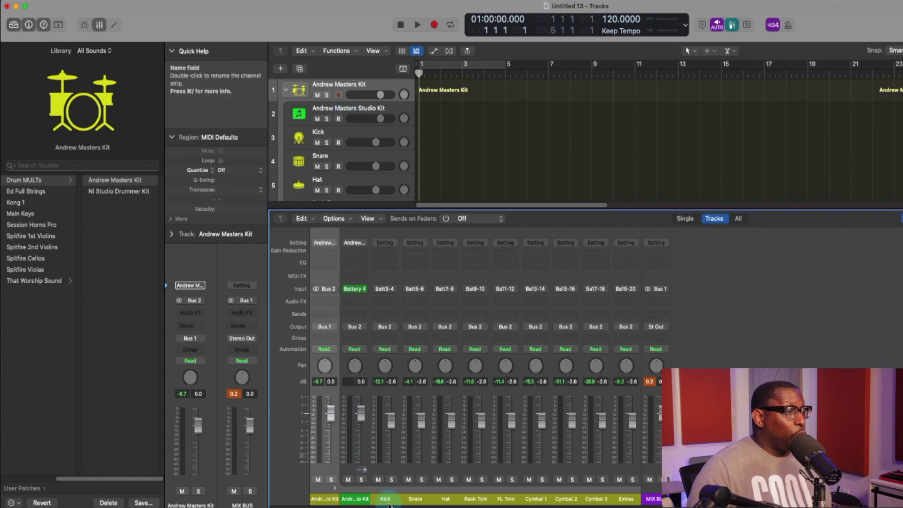
{"action": "left_click", "coordinate": [360, 487]}
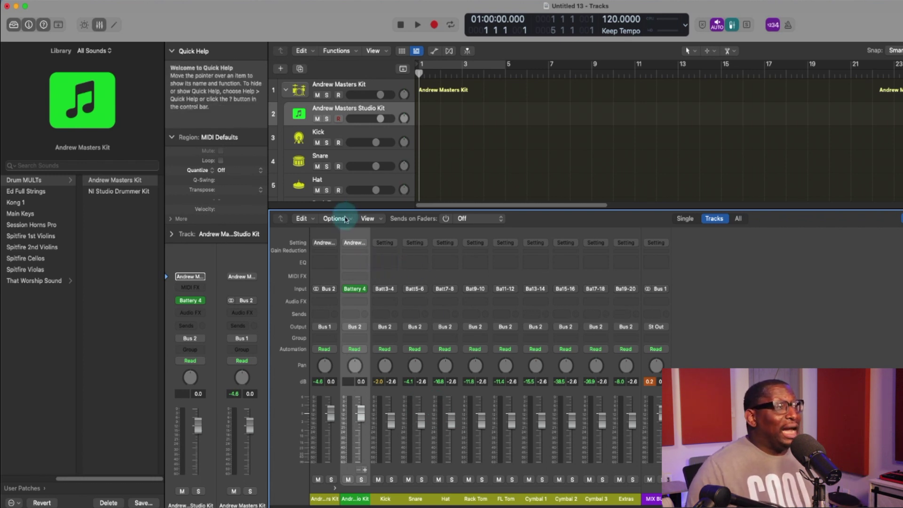
Select the Cymbal 1 through Extras tracks in the Andrew Masters Kit stack and view the Create Track Stack command without applying it
{"action": "left_click", "coordinate": [285, 91]}
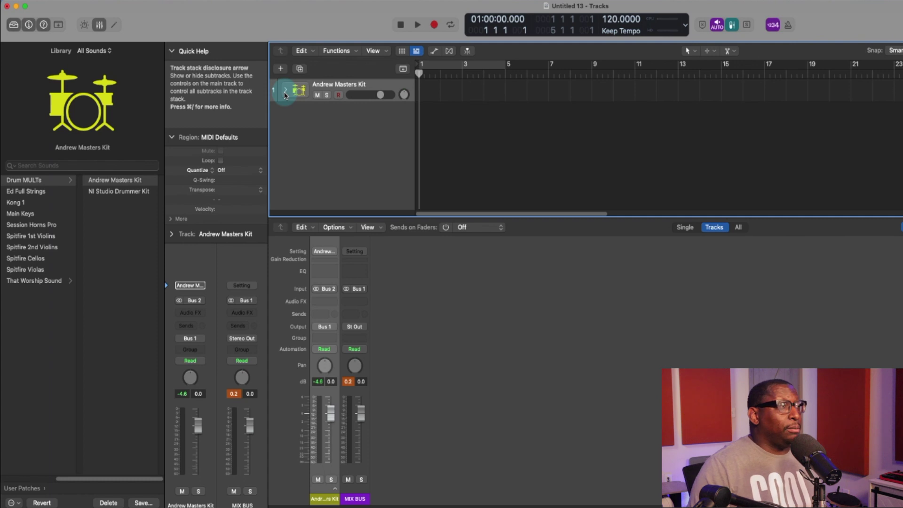
{"action": "left_click", "coordinate": [285, 92]}
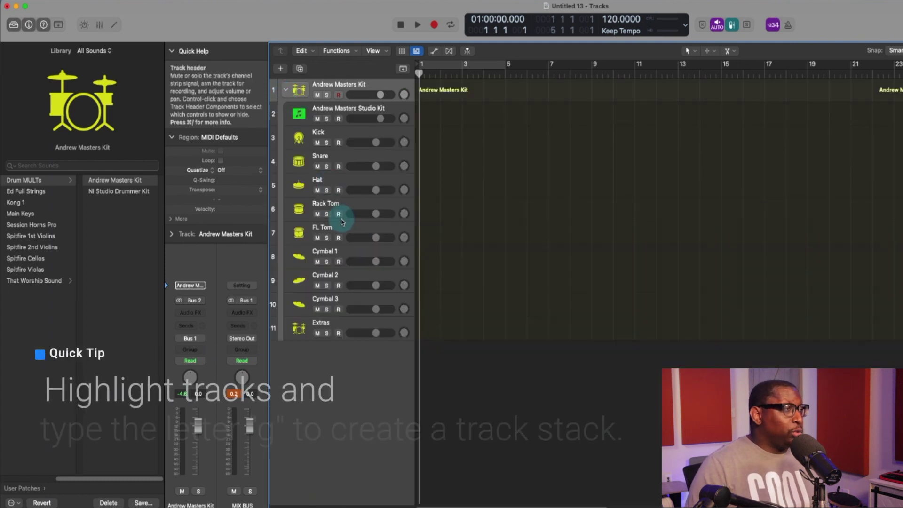
{"action": "left_click", "coordinate": [345, 325]}
{"action": "left_click", "coordinate": [344, 252], "text": "shift"}
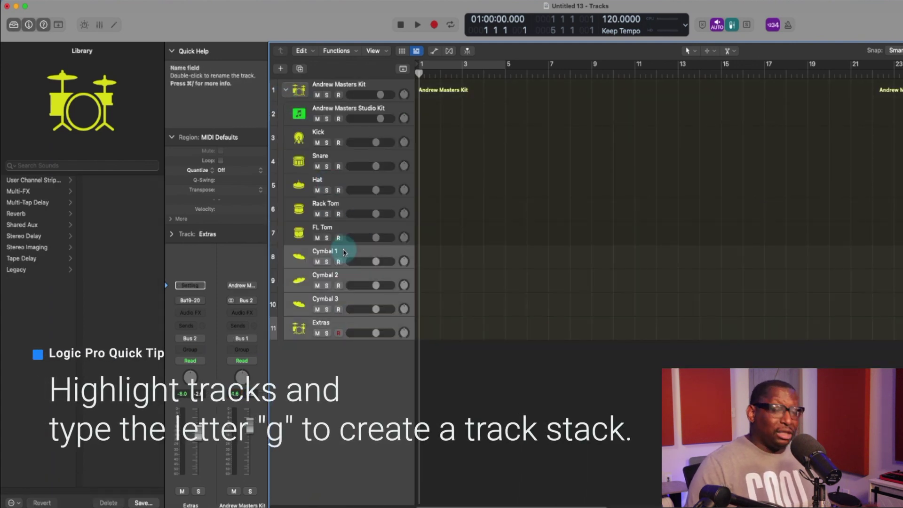
{"action": "right_click", "coordinate": [345, 253]}
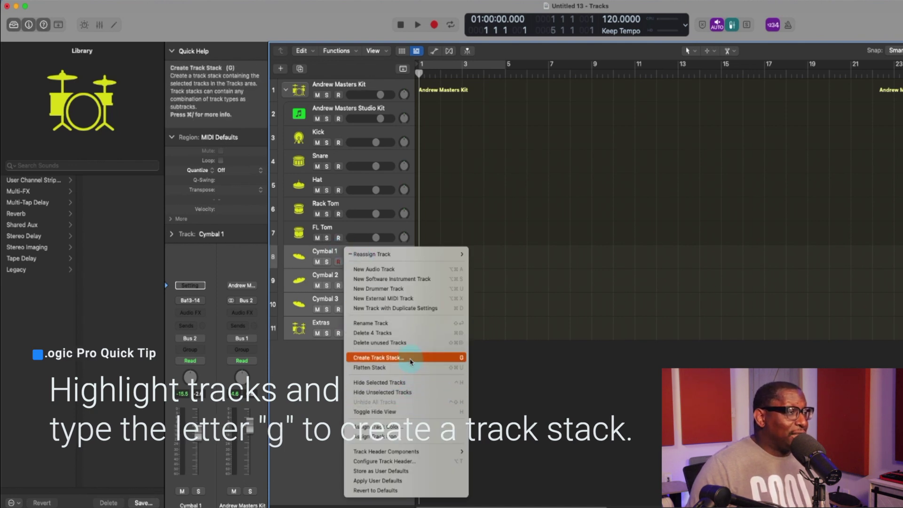
{"action": "left_click", "coordinate": [532, 381]}
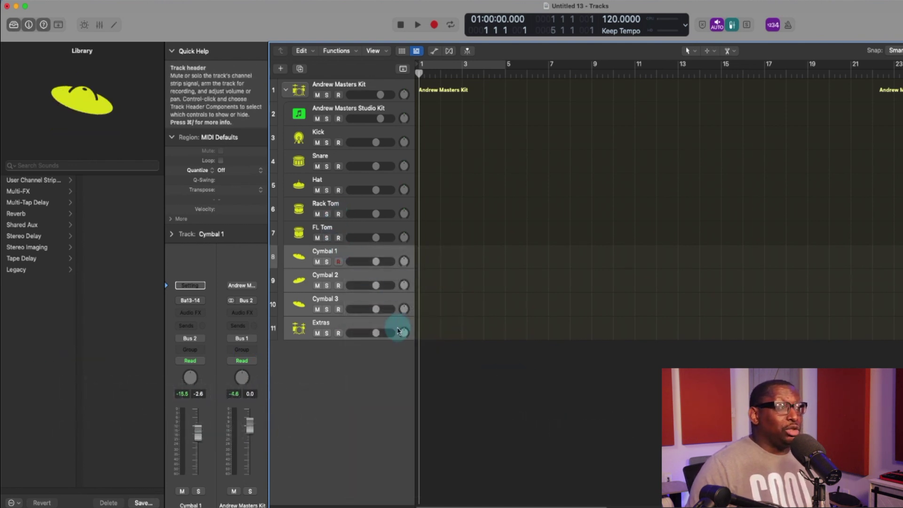
Deselect the cymbal tracks and collapse the Andrew Masters Kit stack to its main track
{"action": "left_click", "coordinate": [324, 229]}
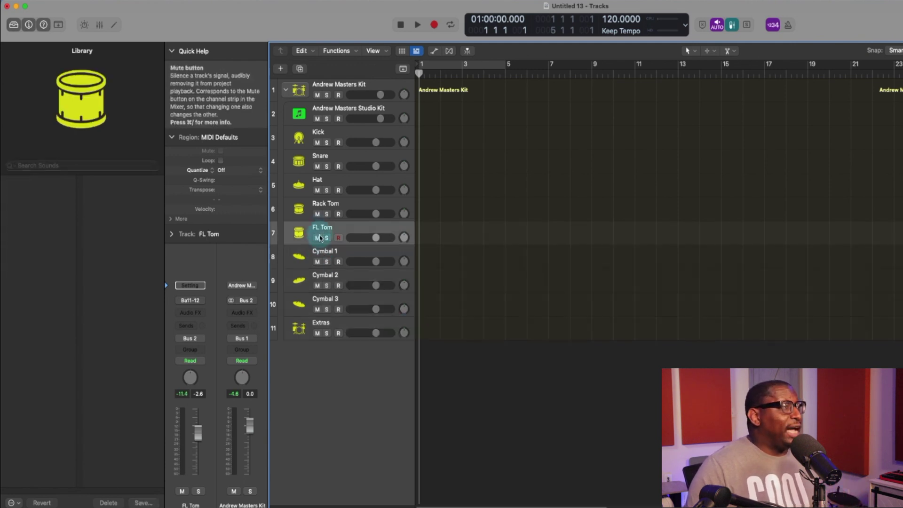
{"action": "left_click", "coordinate": [286, 90]}
{"action": "left_click", "coordinate": [285, 91]}
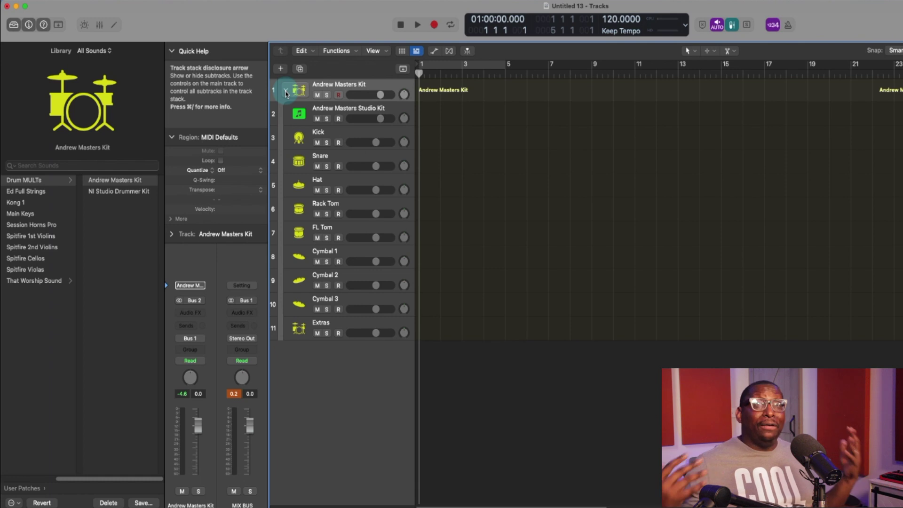
{"action": "left_click", "coordinate": [285, 91]}
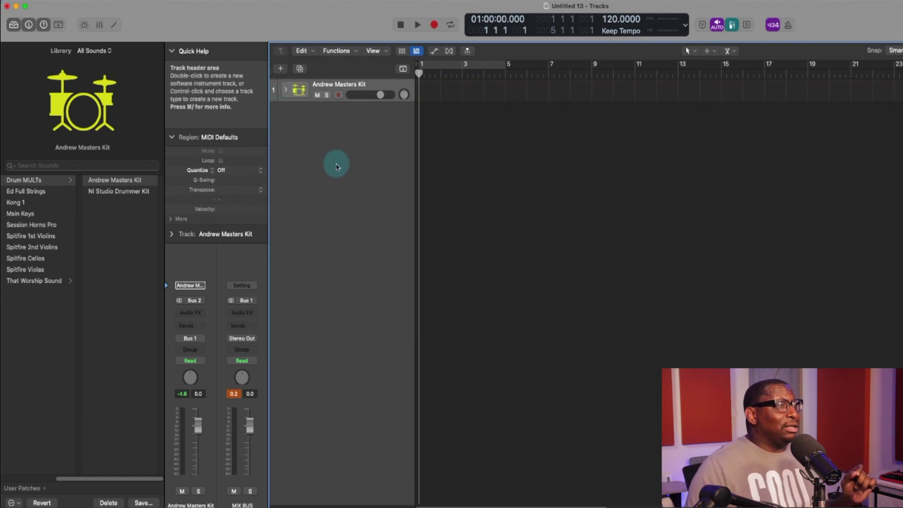
Add a new software instrument track and load the NI Studio Drummer Kit user patch from Drum MULTs
{"action": "double_click", "coordinate": [321, 129]}
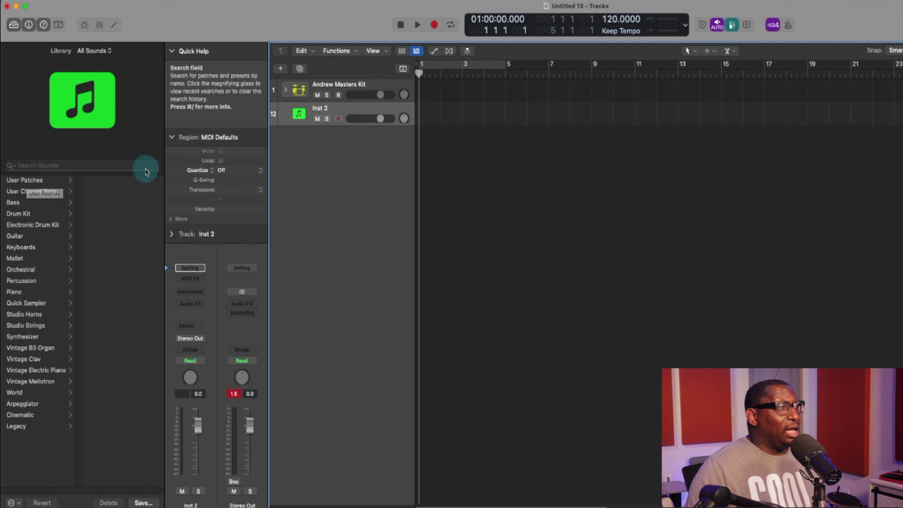
{"action": "key", "text": "y"}
{"action": "key", "text": "y"}
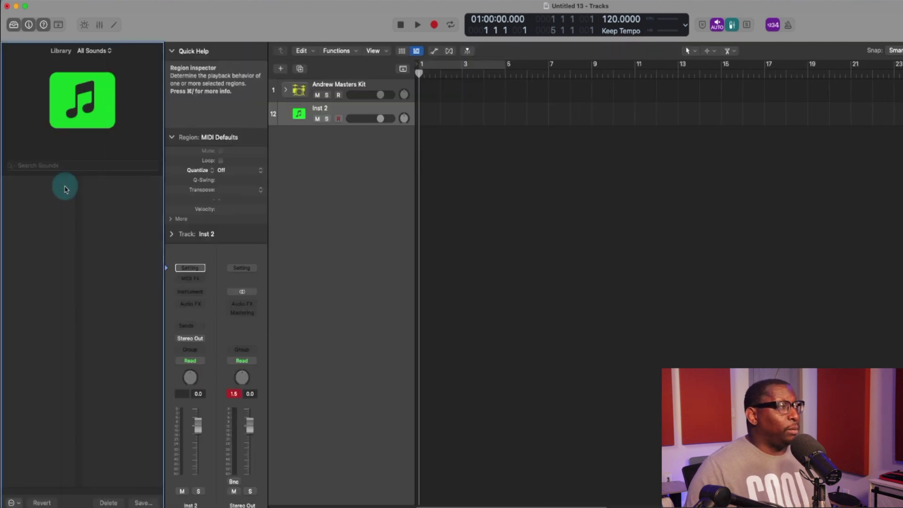
{"action": "left_click", "coordinate": [22, 182]}
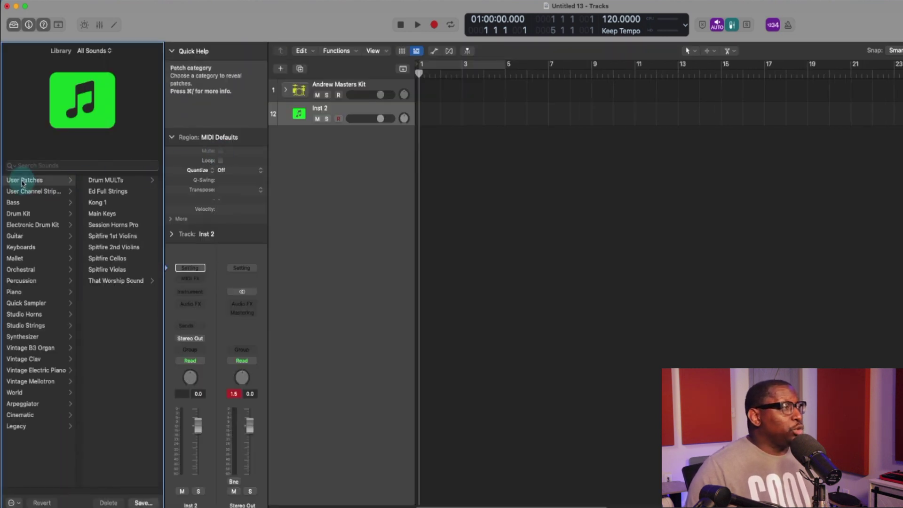
{"action": "left_click", "coordinate": [111, 181]}
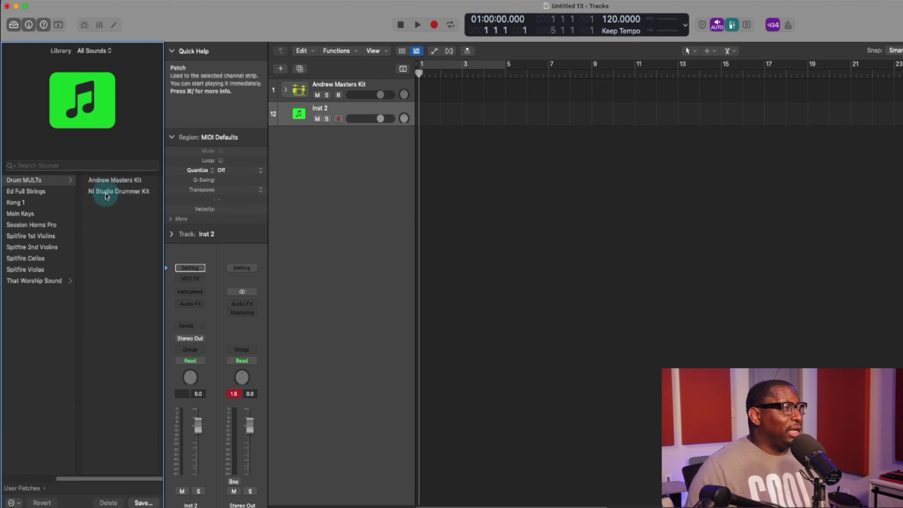
{"action": "left_click", "coordinate": [106, 193]}
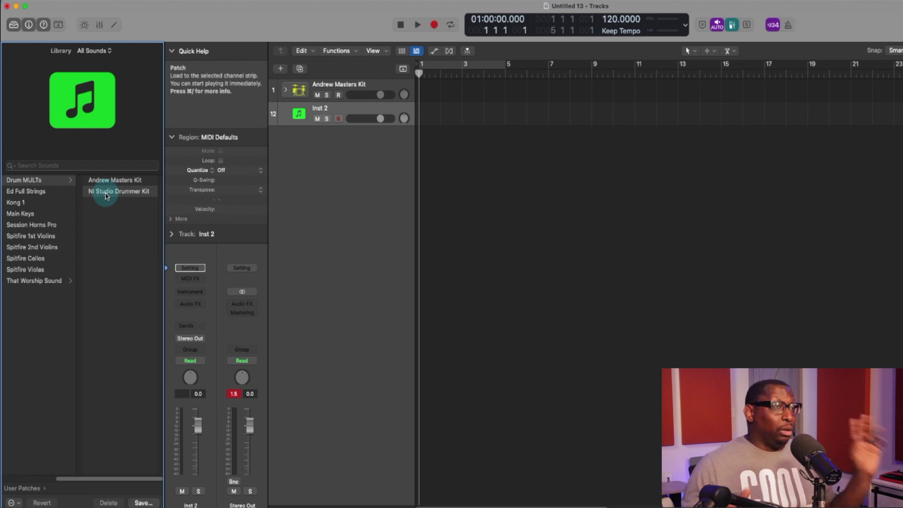
{"action": "left_click", "coordinate": [106, 196]}
Show the mixer, expand the DrumKit MULT stack to examine its channel strips and routing, and collapse the stack
{"action": "key", "text": "x"}
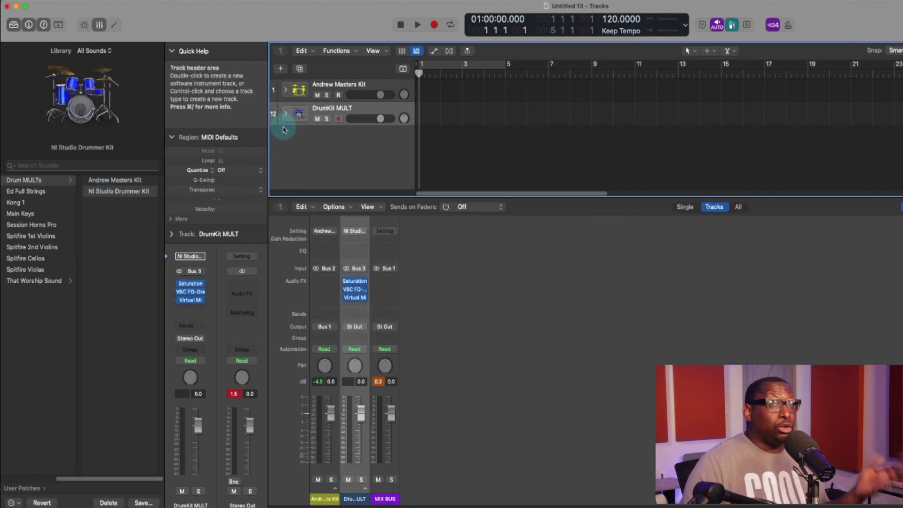
{"action": "left_click", "coordinate": [285, 115]}
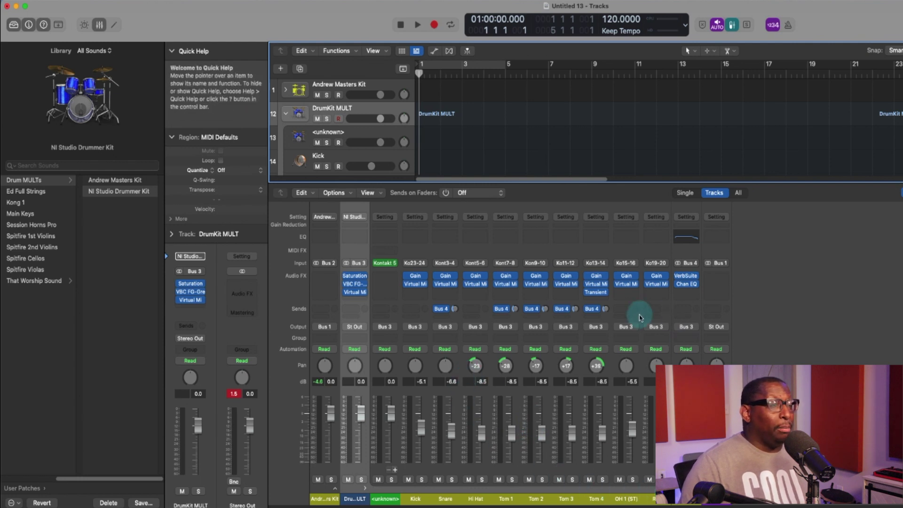
{"action": "left_click", "coordinate": [285, 115]}
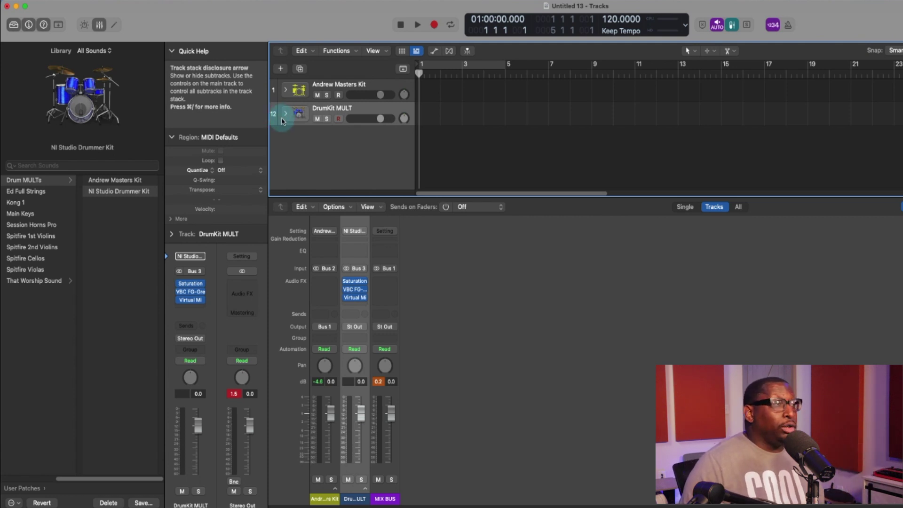
Expand the DrumKit MULT stack, view the dialog for saving it as a patch, cancel the save, and collapse the stack
{"action": "left_click", "coordinate": [284, 114]}
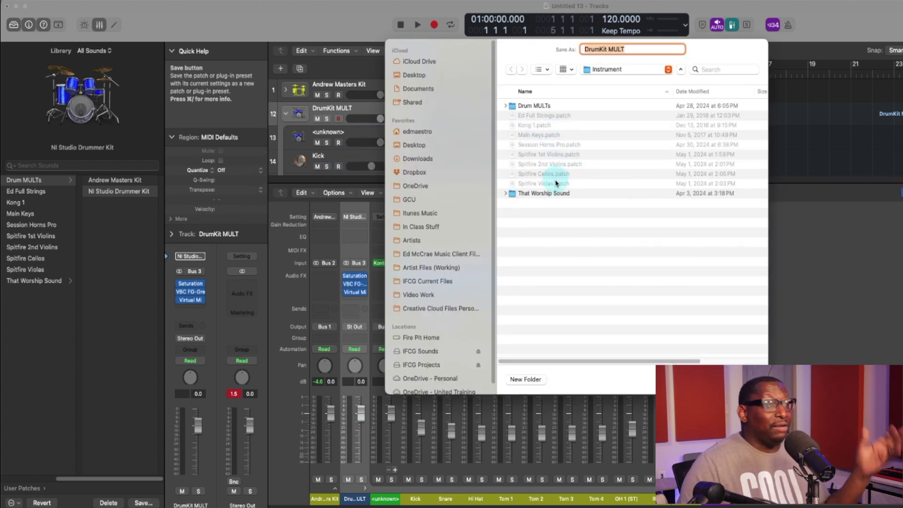
{"action": "left_click", "coordinate": [708, 380]}
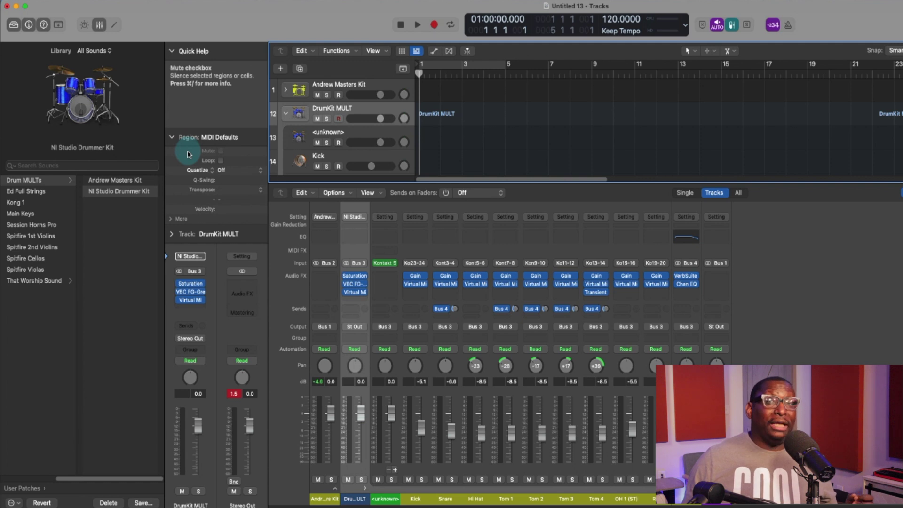
{"action": "left_click", "coordinate": [286, 114]}
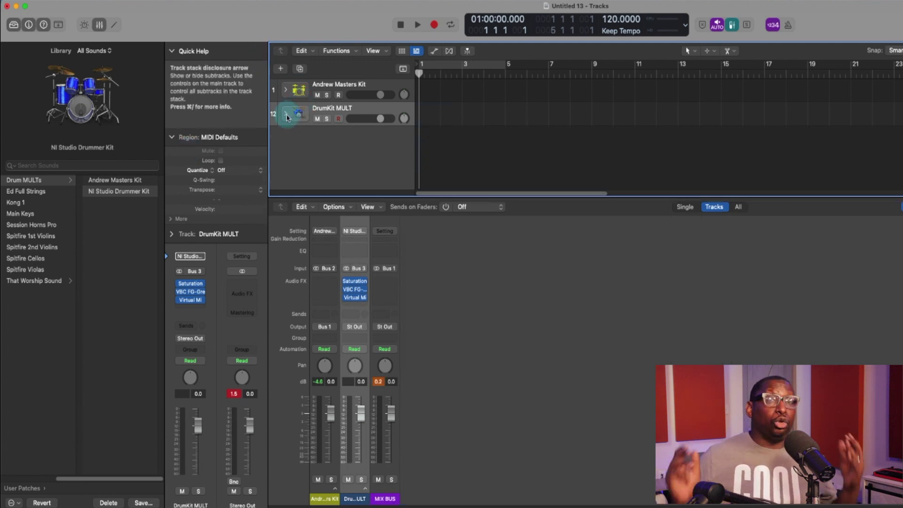